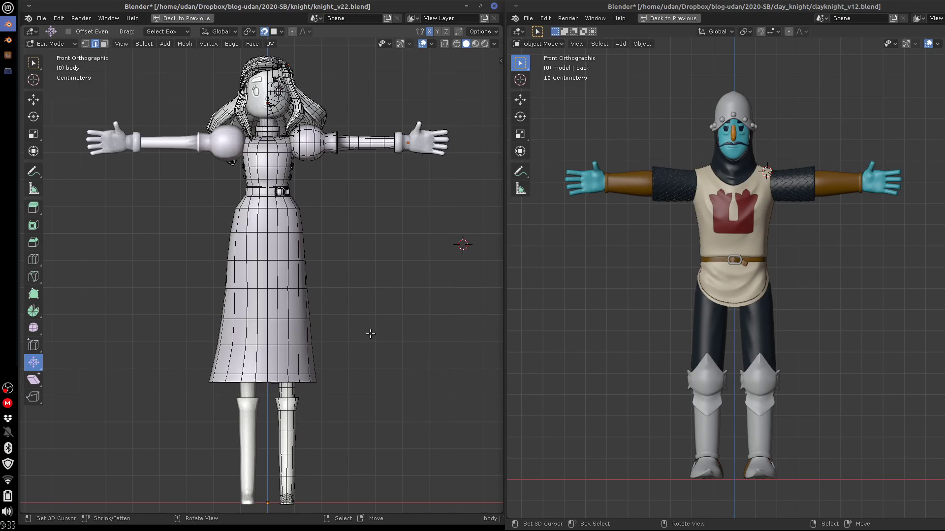
# Examine the knight's scale sleeves, chest logo and forearms as separate objects, viewing the logo and forearm meshes in Edit Mode.
pyautogui.keyDown('shift'); pyautogui.moveTo(369, 336); pyautogui.dragTo(376, 307, button='middle'); pyautogui.keyUp('shift')
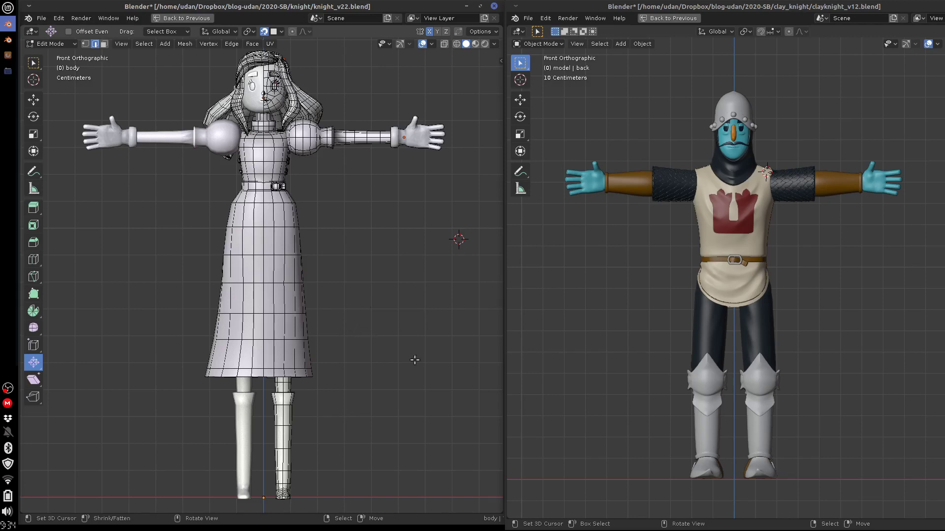
pyautogui.click(772, 195)
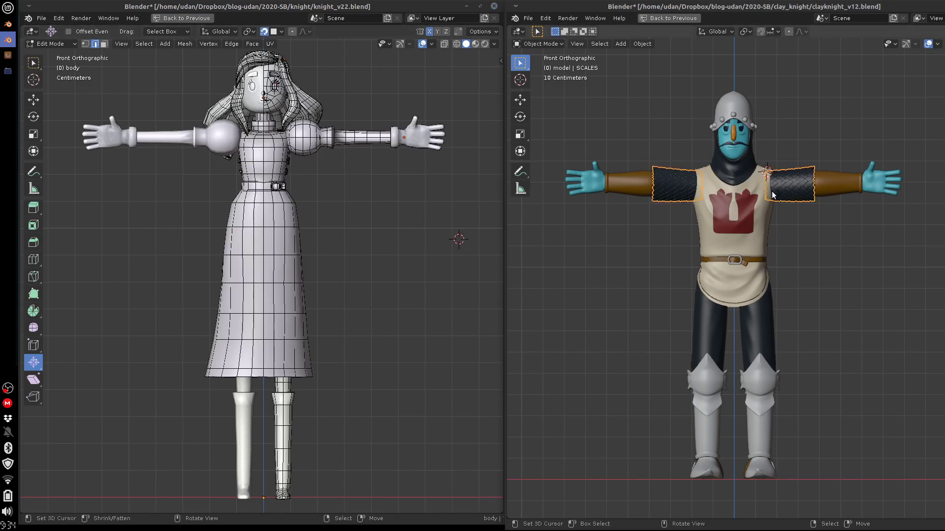
pyautogui.click(753, 229)
pyautogui.press('Tab')
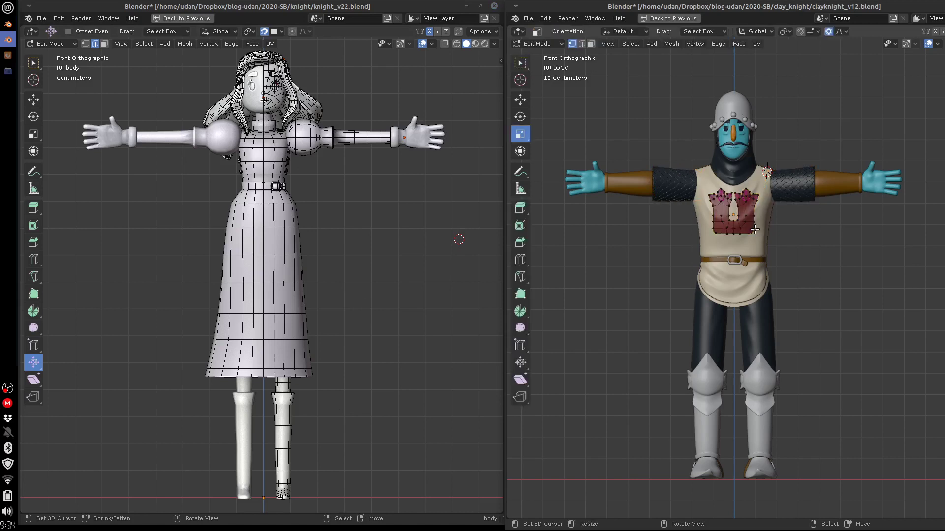
pyautogui.press('Tab')
pyautogui.click(824, 191)
pyautogui.press('Tab')
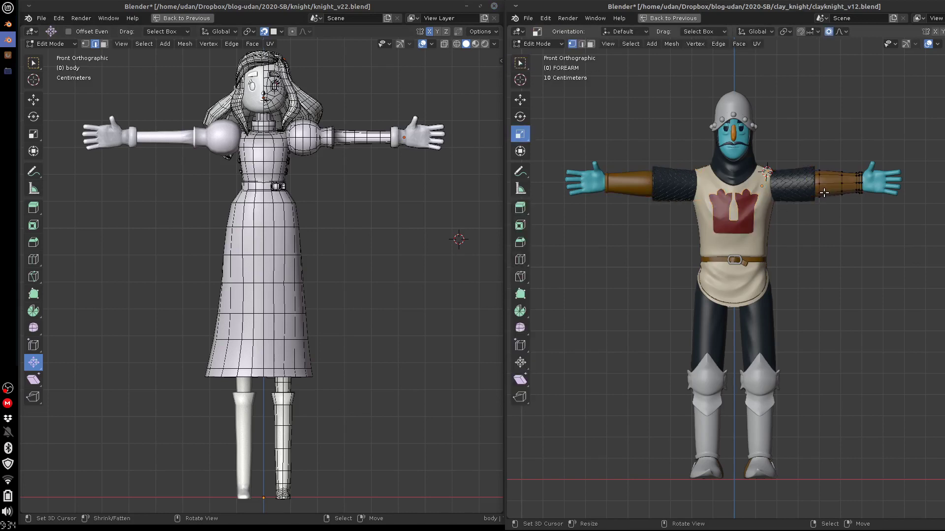
pyautogui.press('Tab')
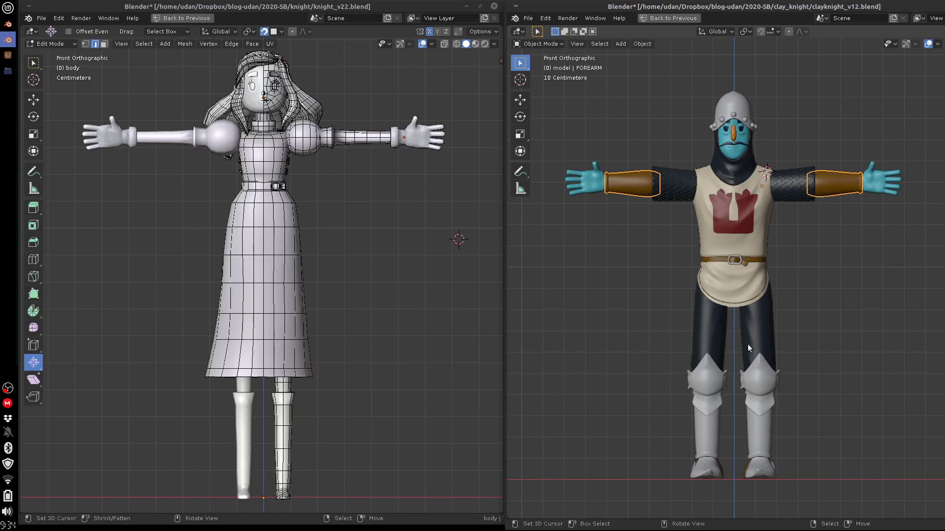
# Examine the knight's legs, torso, hood and hands one by one as separate meshes in Edit Mode.
pyautogui.click(762, 333)
pyautogui.press('Tab')
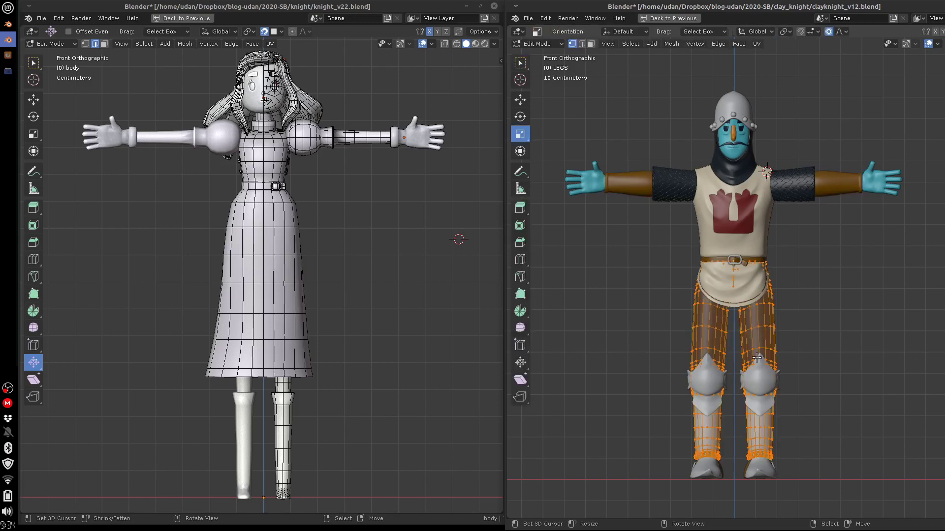
pyautogui.press('Tab')
pyautogui.click(753, 245)
pyautogui.press('Tab')
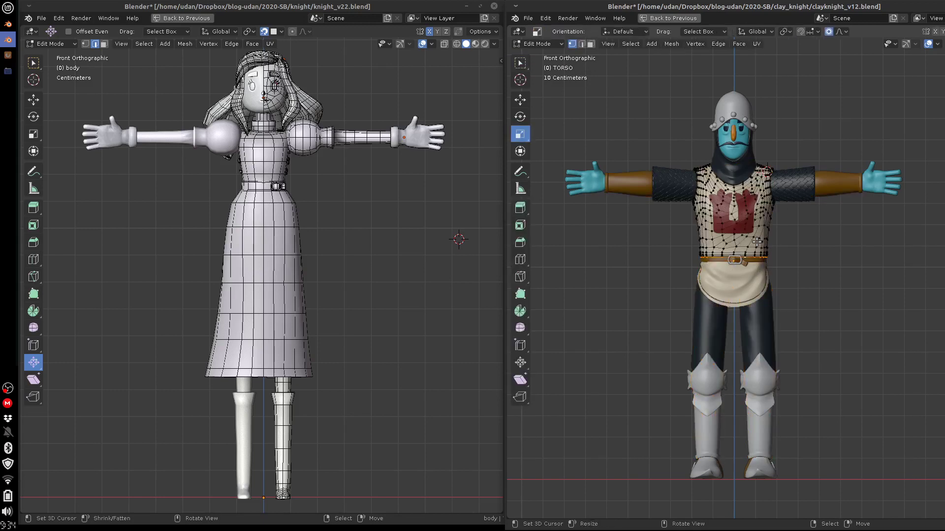
pyautogui.press('Tab')
pyautogui.click(742, 169)
pyautogui.press('Tab')
pyautogui.press('Tab')
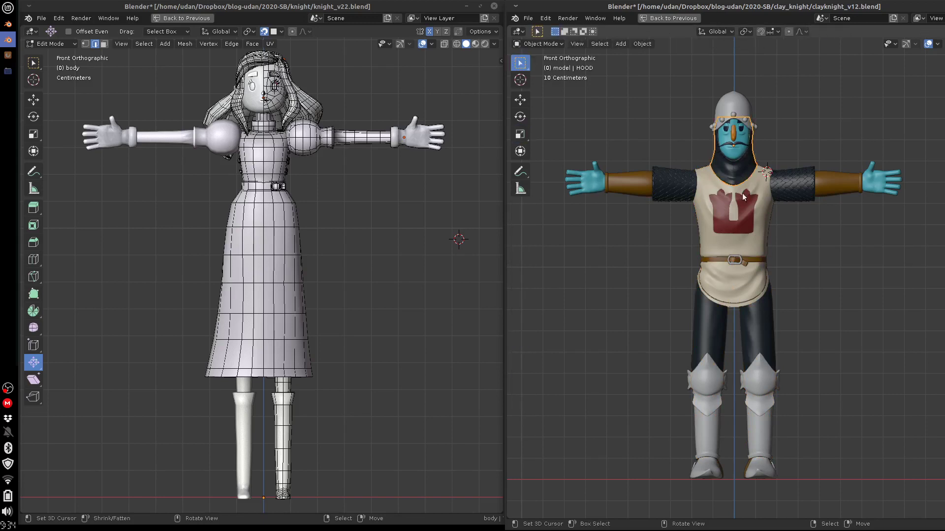
pyautogui.click(872, 188)
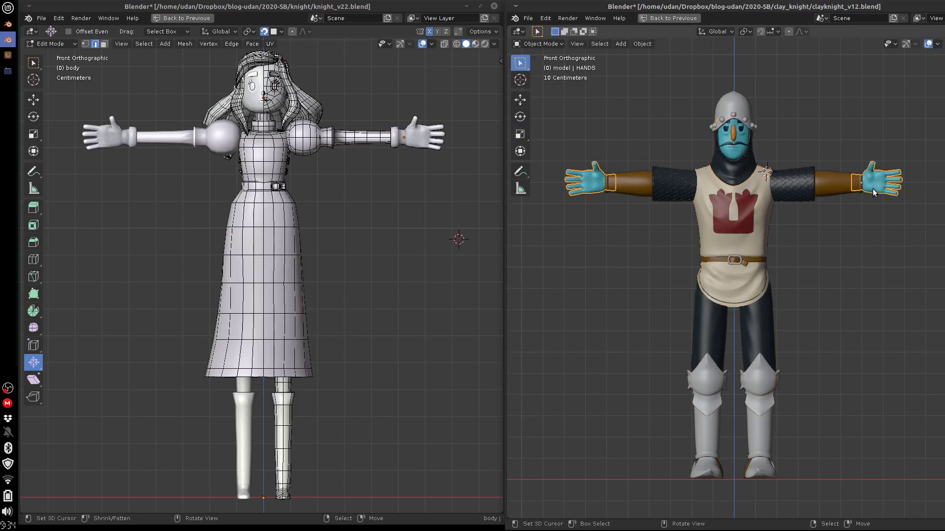
pyautogui.press('Tab')
pyautogui.press('Tab')
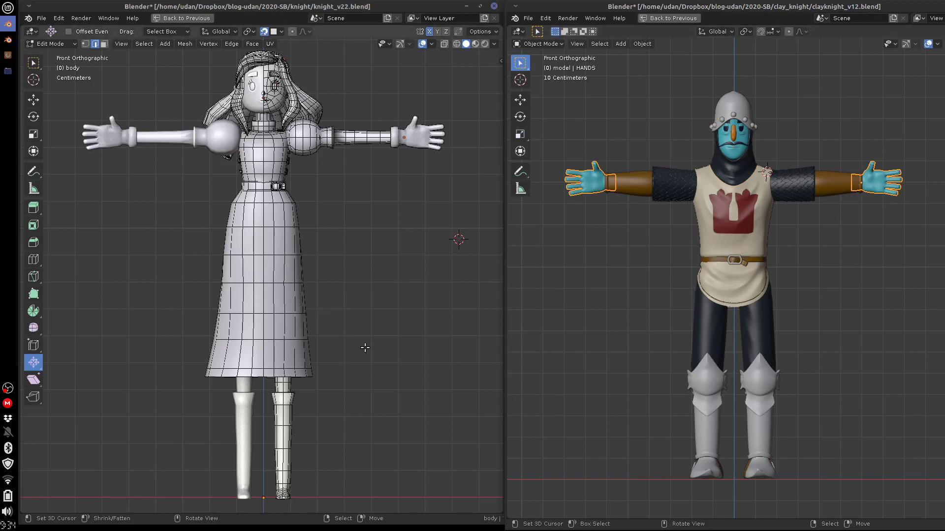
# Annotate the space beside the woman's dress with an arrow towards it and a circled "UV" note.
pyautogui.moveTo(386, 354)
pyautogui.mouseDown()
pyautogui.moveTo(347, 283)
pyautogui.moveTo(365, 297)
pyautogui.moveTo(349, 310)
pyautogui.mouseUp()
pyautogui.moveTo(370, 221)
pyautogui.mouseDown()
pyautogui.moveTo(376, 243)
pyautogui.moveTo(388, 216)
pyautogui.moveTo(391, 240)
pyautogui.moveTo(402, 198)
pyautogui.mouseUp()
pyautogui.click(390, 241)
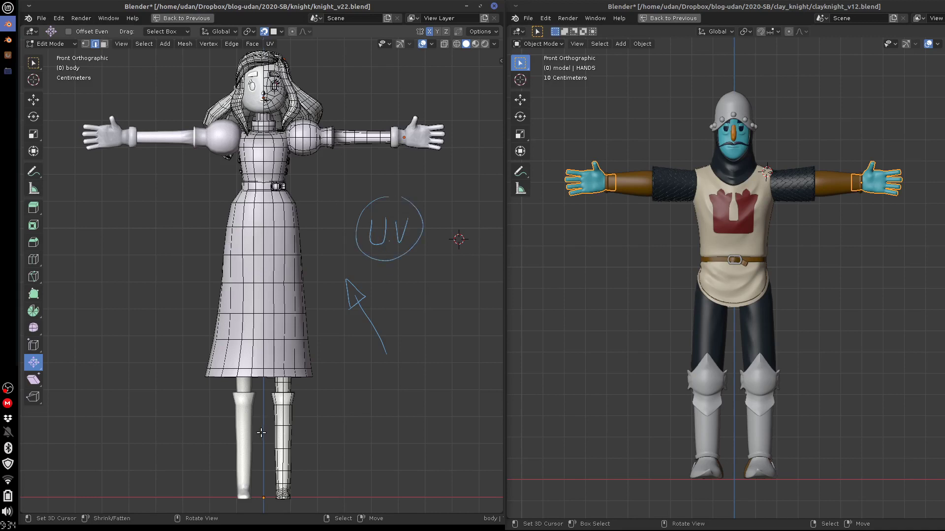
# Write a "BAKES" annotation below the UV note, add a second ring around "UV" and circle "BAKES".
pyautogui.moveTo(413, 304)
pyautogui.mouseDown()
pyautogui.moveTo(413, 274)
pyautogui.moveTo(415, 301)
pyautogui.moveTo(428, 277)
pyautogui.mouseUp()
pyautogui.moveTo(428, 277)
pyautogui.mouseDown()
pyautogui.moveTo(435, 298)
pyautogui.moveTo(433, 291)
pyautogui.mouseUp()
pyautogui.moveTo(443, 275)
pyautogui.mouseDown()
pyautogui.moveTo(443, 296)
pyautogui.moveTo(469, 298)
pyautogui.moveTo(469, 276)
pyautogui.moveTo(473, 297)
pyautogui.mouseUp()
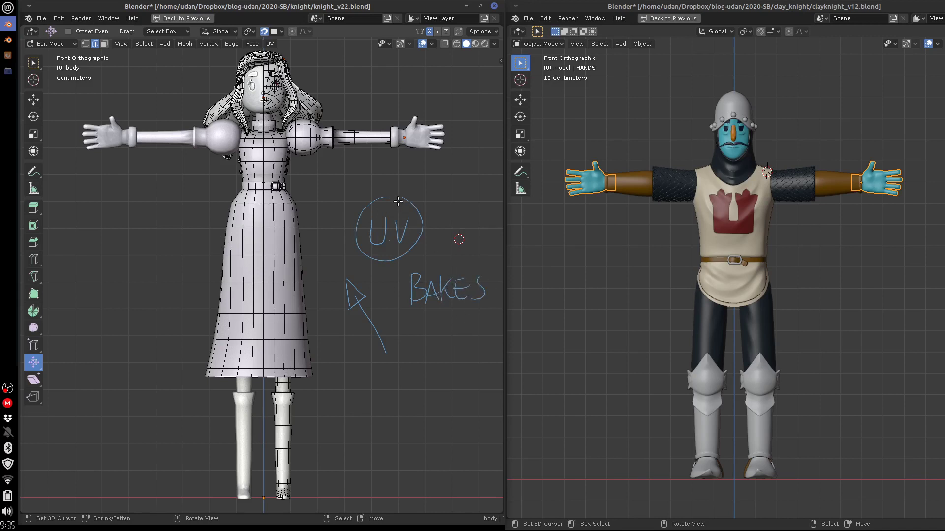
pyautogui.moveTo(399, 192)
pyautogui.mouseDown()
pyautogui.moveTo(355, 231)
pyautogui.moveTo(423, 215)
pyautogui.moveTo(396, 196)
pyautogui.mouseUp()
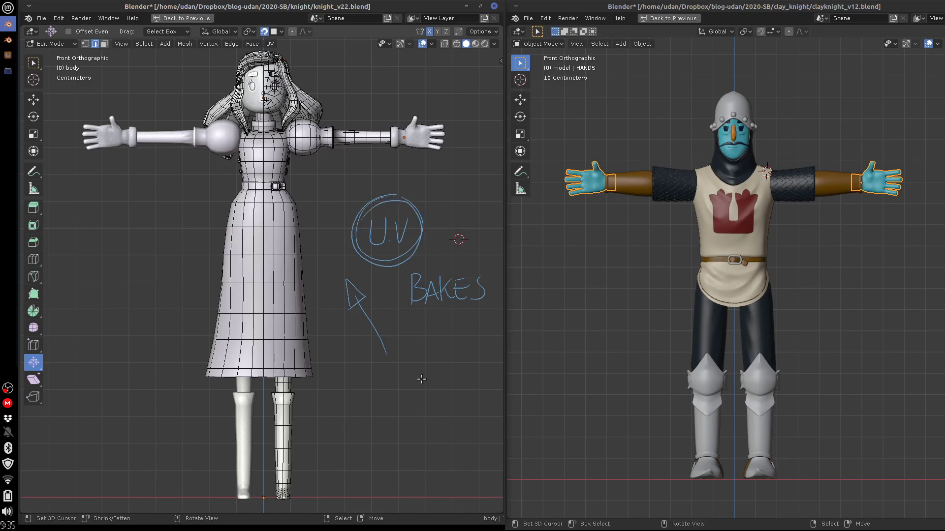
pyautogui.moveTo(424, 262)
pyautogui.mouseDown()
pyautogui.moveTo(397, 315)
pyautogui.moveTo(451, 259)
pyautogui.moveTo(419, 263)
pyautogui.mouseUp()
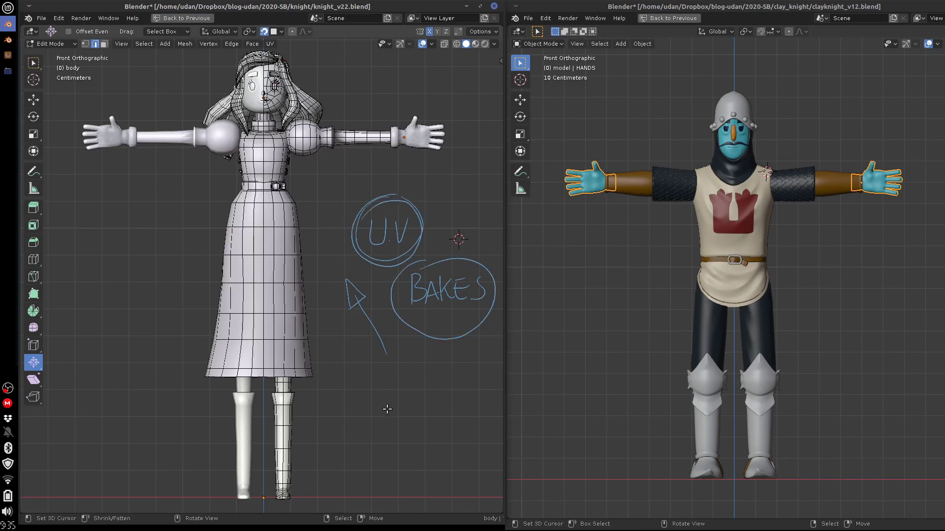
# Erase the circled "BAKES" annotation and rewrite the letters "UV" inside their ring.
pyautogui.moveTo(451, 348)
pyautogui.mouseDown(button='right')
pyautogui.moveTo(411, 326)
pyautogui.moveTo(499, 274)
pyautogui.moveTo(435, 259)
pyautogui.moveTo(453, 284)
pyautogui.moveTo(405, 296)
pyautogui.moveTo(425, 279)
pyautogui.moveTo(483, 290)
pyautogui.moveTo(451, 295)
pyautogui.mouseUp(button='right')
pyautogui.moveTo(395, 211)
pyautogui.mouseDown()
pyautogui.moveTo(401, 237)
pyautogui.moveTo(408, 218)
pyautogui.mouseUp()
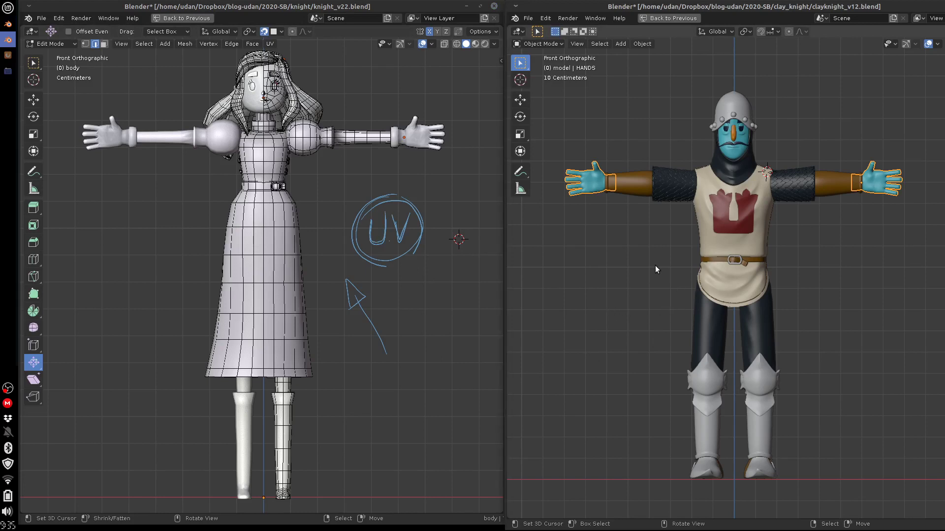
# Select the knight's scale sleeves and clear the remaining annotations beside the woman's dress.
pyautogui.click(642, 309)
pyautogui.click(678, 188)
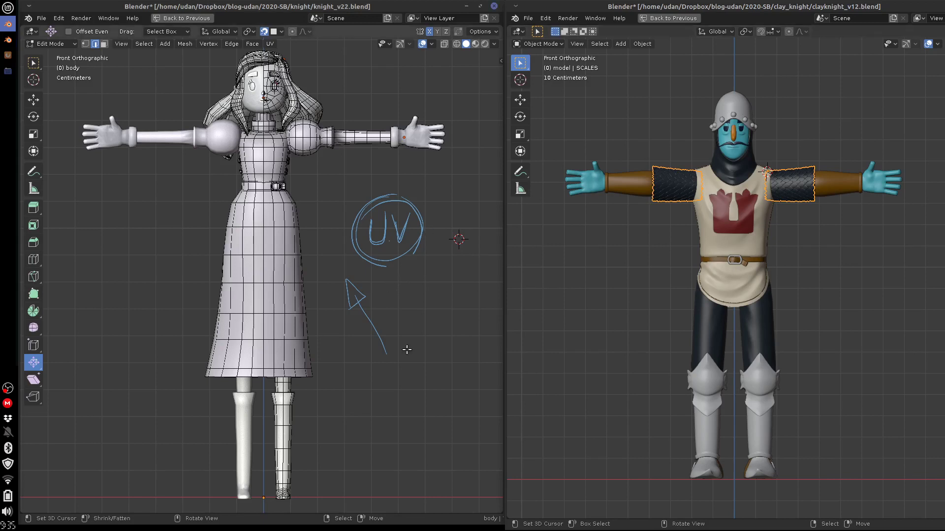
pyautogui.moveTo(407, 349)
pyautogui.mouseDown()
pyautogui.moveTo(458, 220)
pyautogui.moveTo(359, 338)
pyautogui.mouseUp()
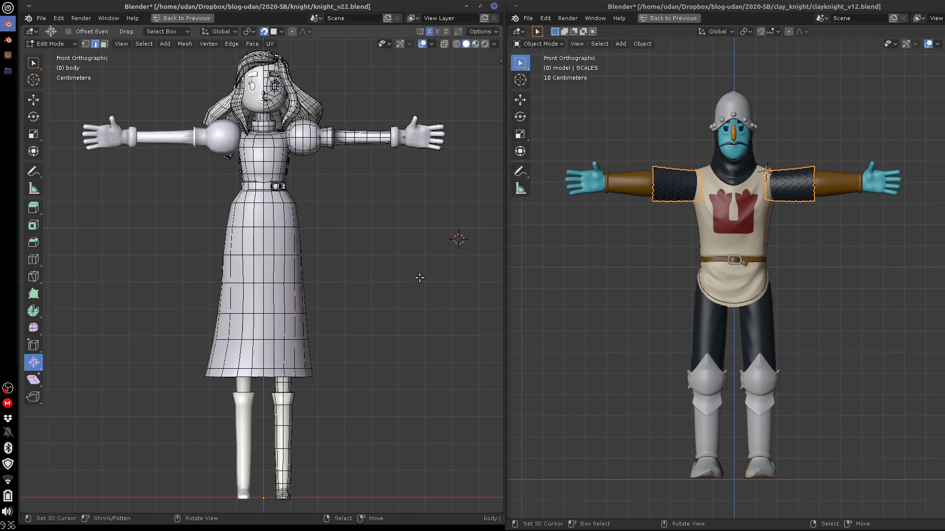
pyautogui.moveTo(13, 503)
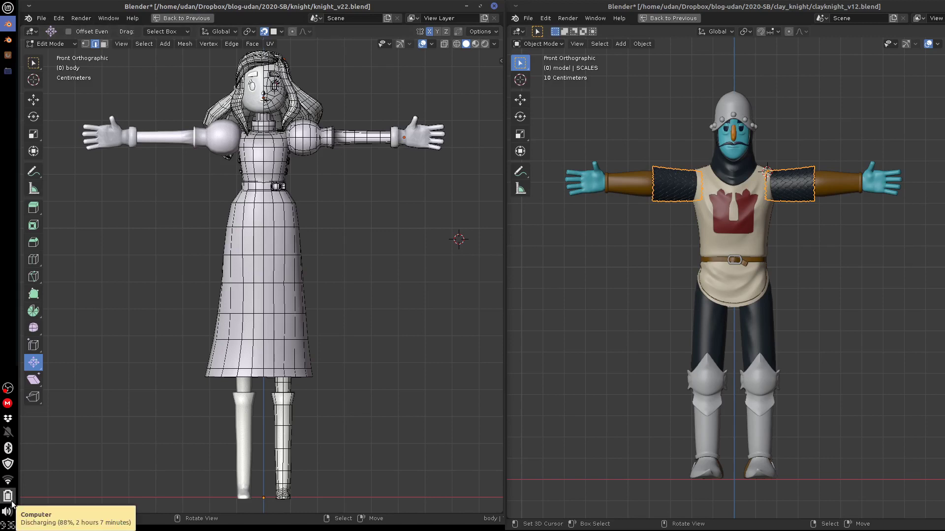